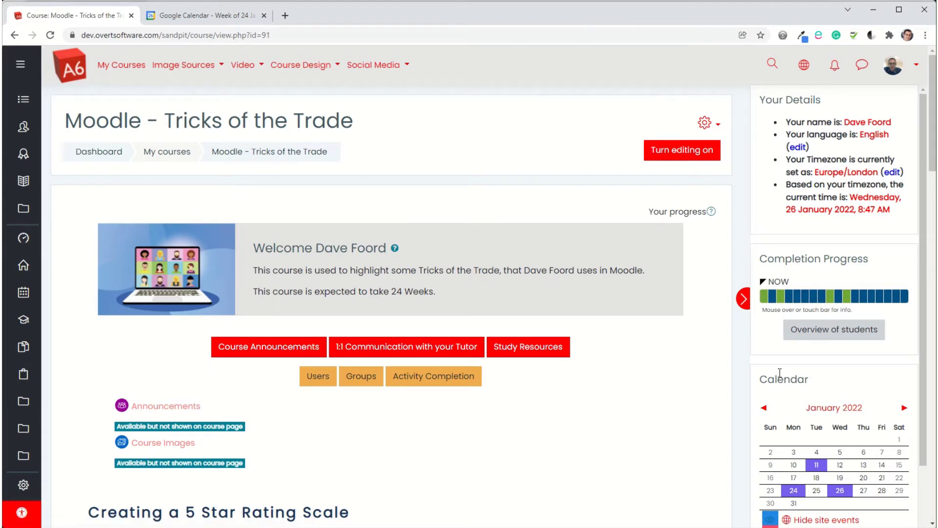
Open the January 2022 course calendar and scroll down to the Export calendar button
left_click(834, 410)
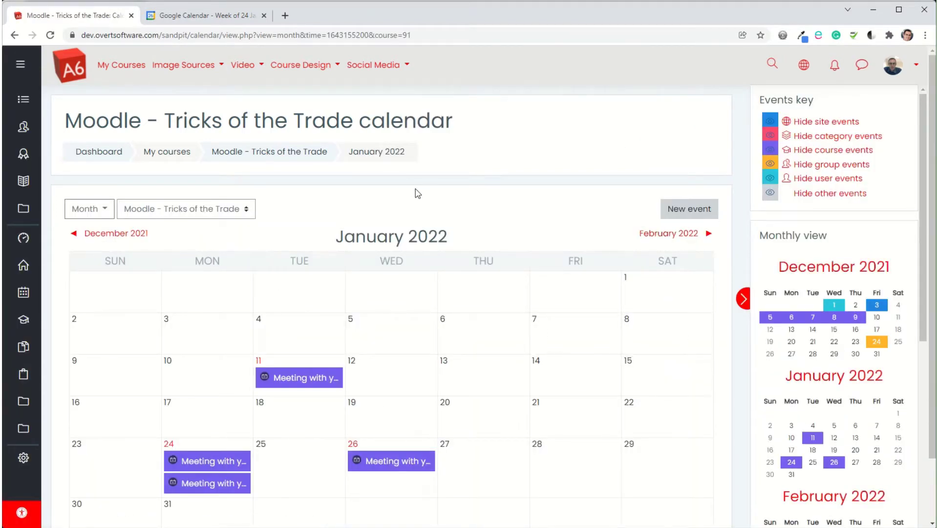
scroll(366, 213, "down", 2)
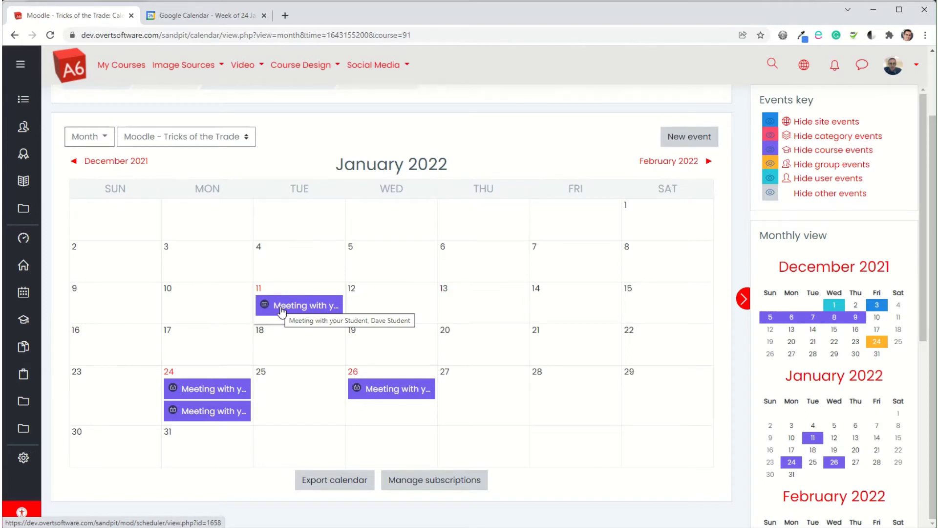
Export all events for the custom range 21/01/22 - 26/01/23 as a calendar URL and select it
left_click(332, 487)
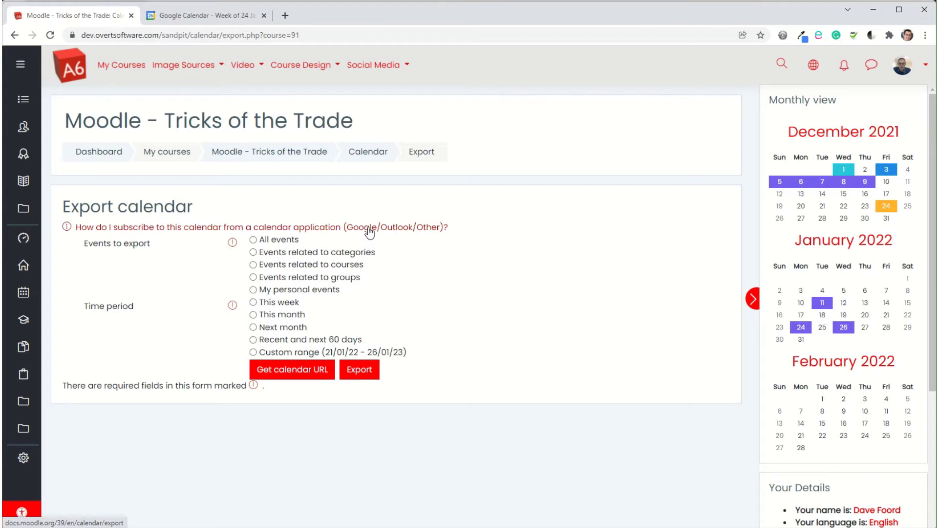
left_click(253, 240)
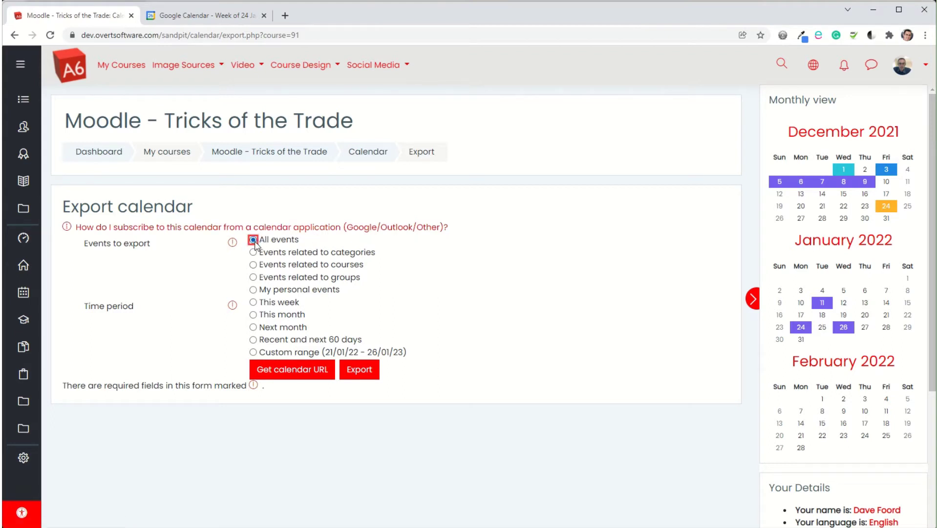
left_click(255, 353)
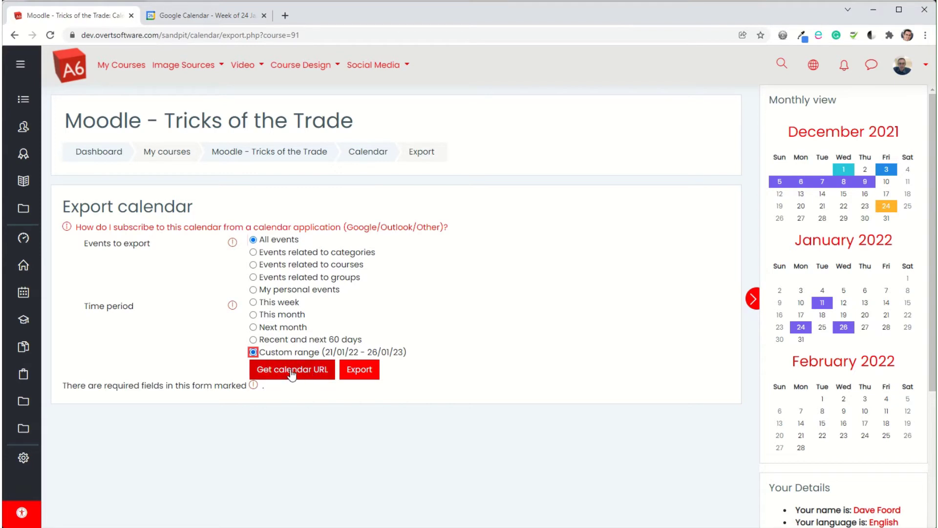
left_click(291, 370)
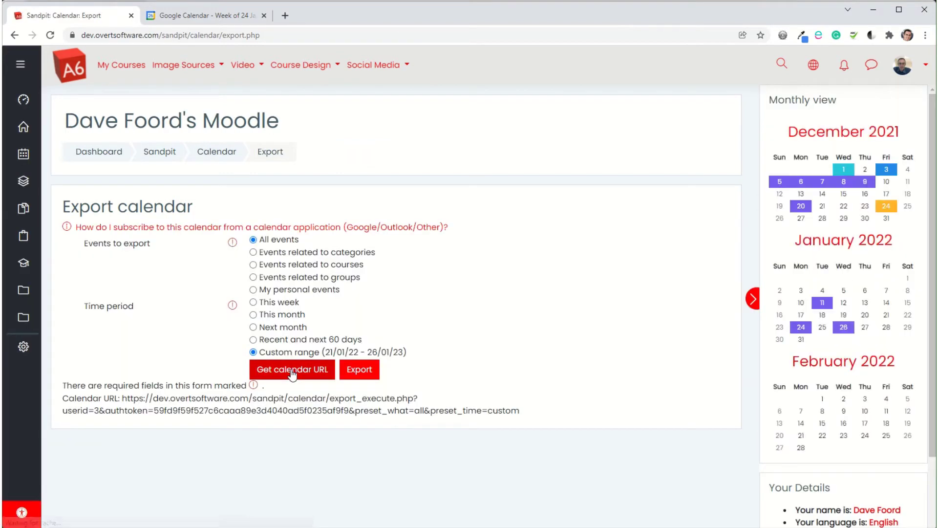
left_click_drag(123, 398, 521, 411)
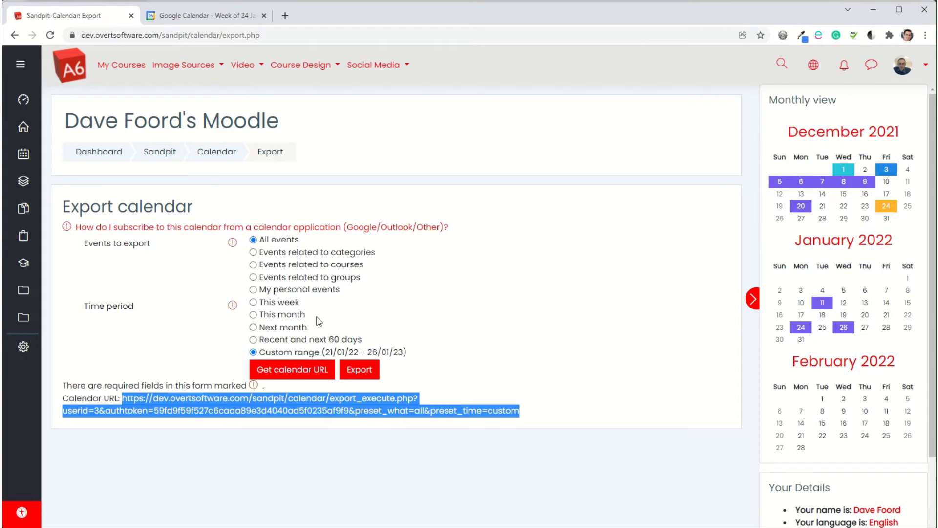
Subscribe Google Calendar to the pasted Moodle export URL through Other calendars > From URL
left_click(191, 15)
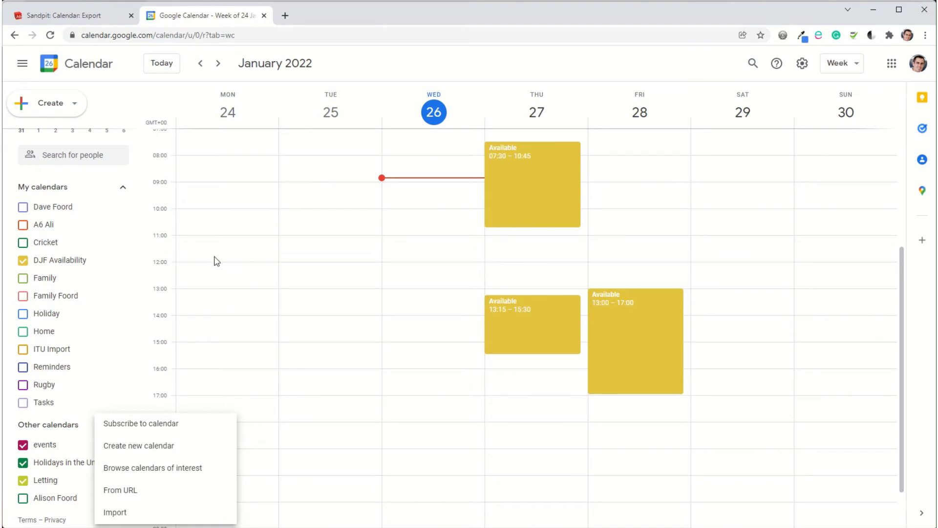
left_click(57, 434)
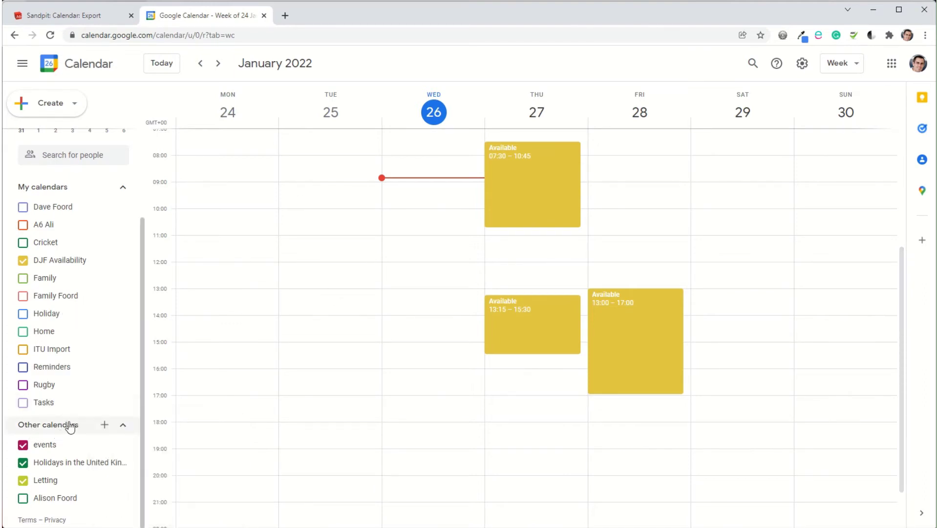
left_click(104, 426)
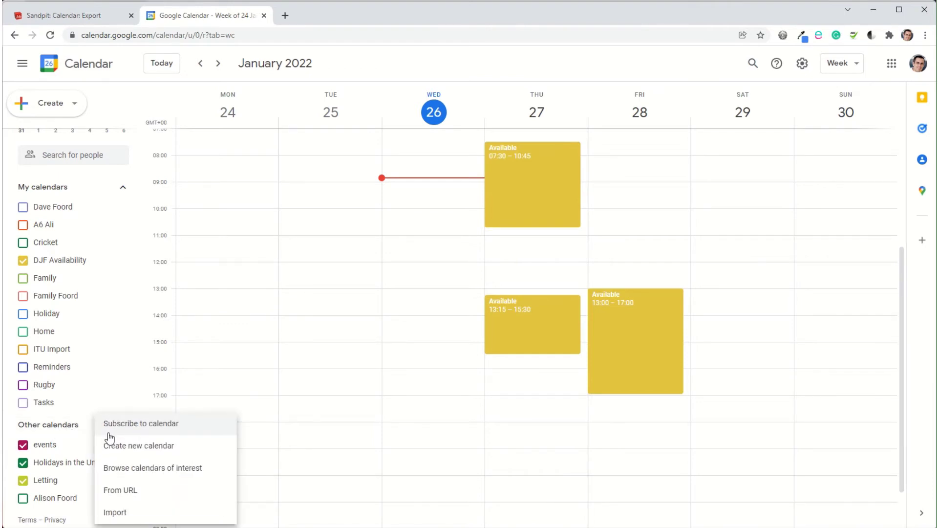
left_click(137, 490)
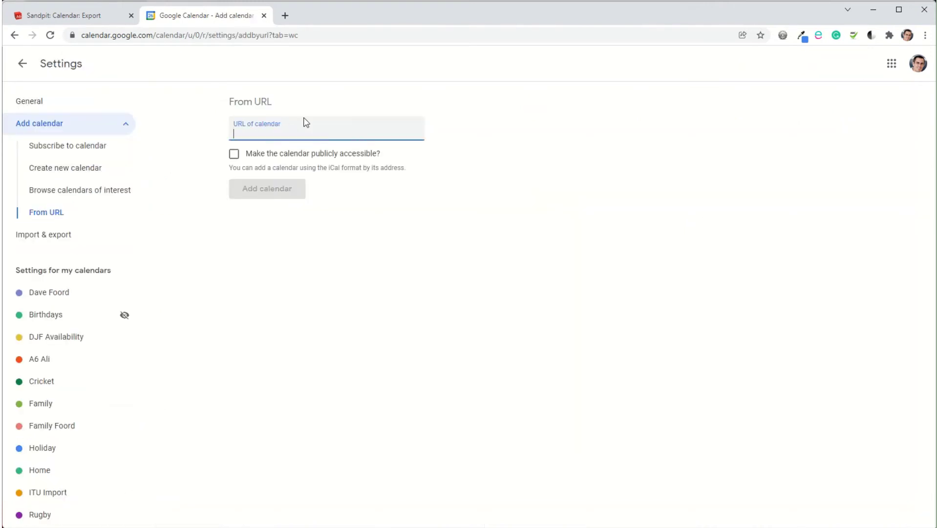
key("ctrl+v")
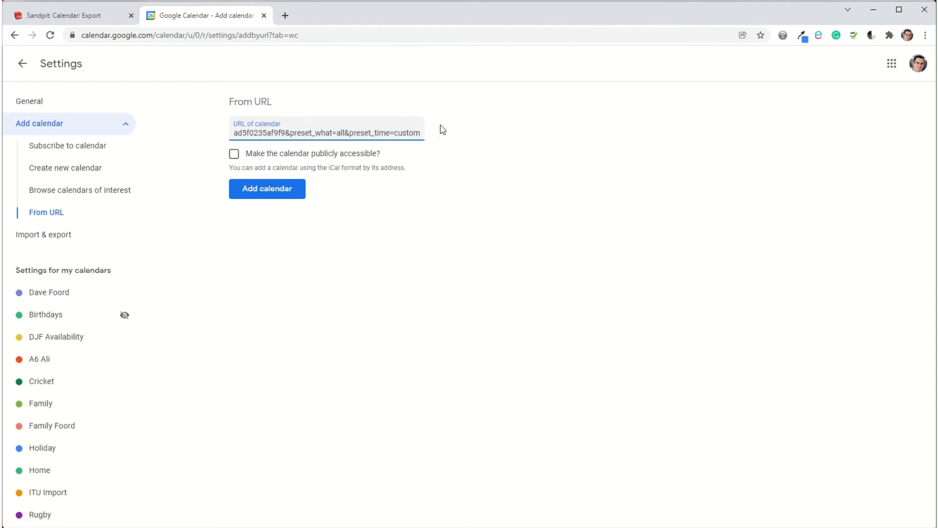
left_click(264, 196)
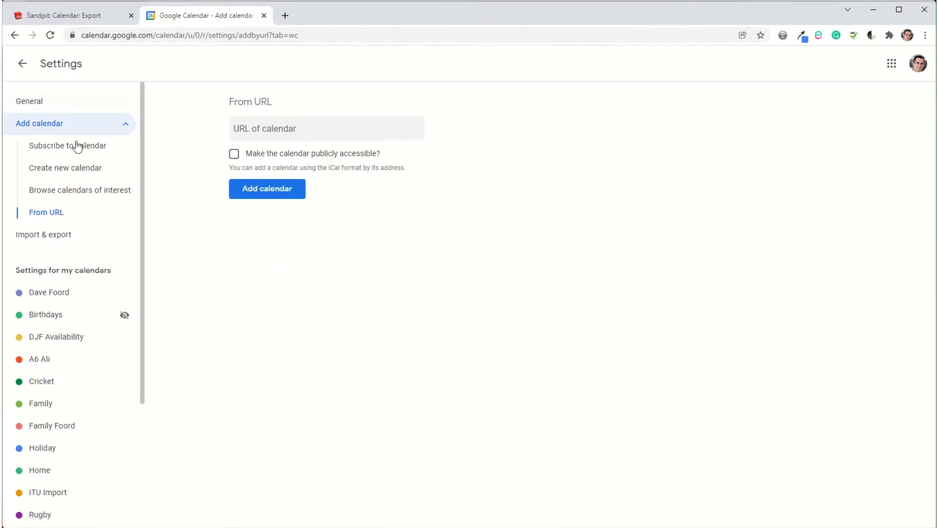
Open the newly subscribed URL calendar's settings in Google Calendar
scroll(63, 318, "down", 4)
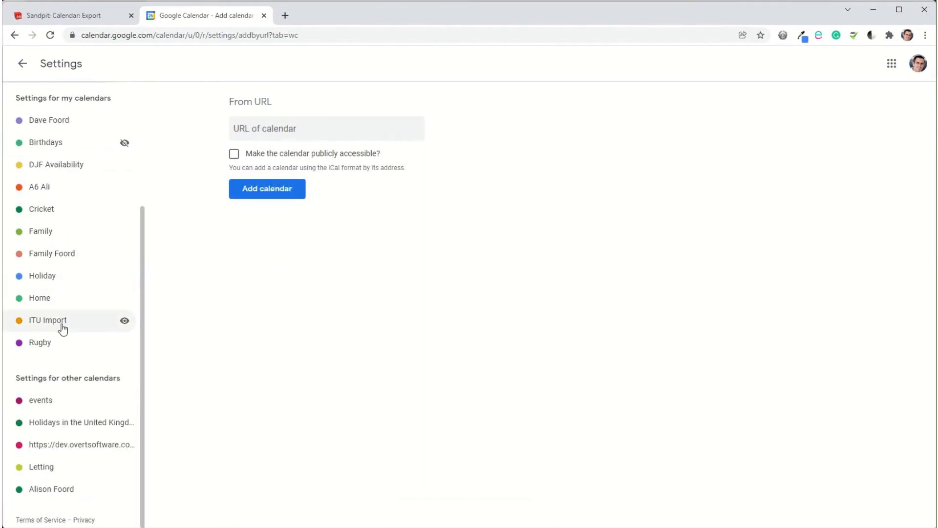
left_click(88, 449)
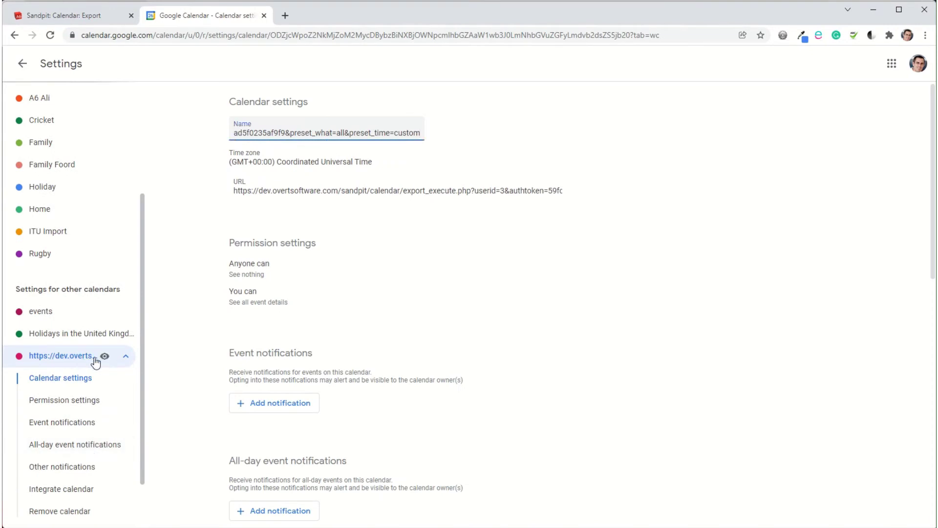
left_click(125, 357)
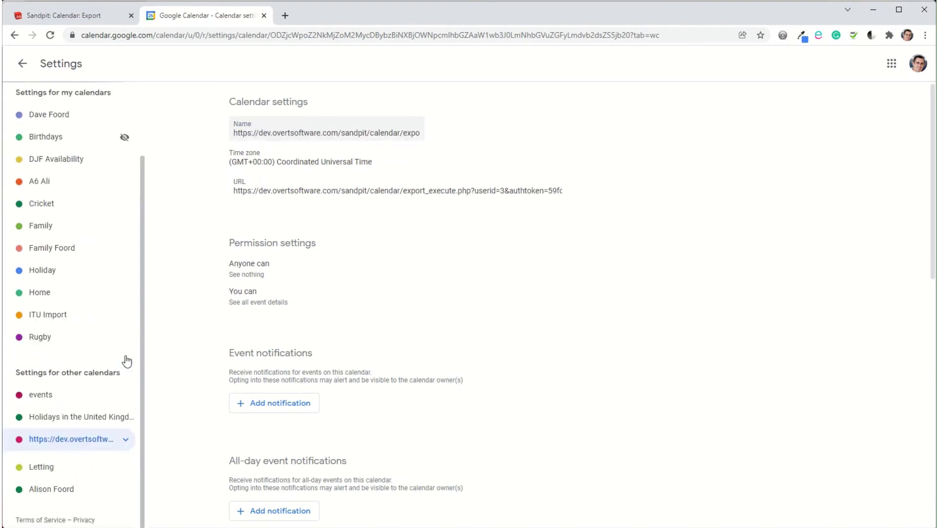
right_click(78, 443)
key("Escape")
Check the subscribed calendar's general settings, then switch to Outlook's 24–30 January week
left_click(68, 447)
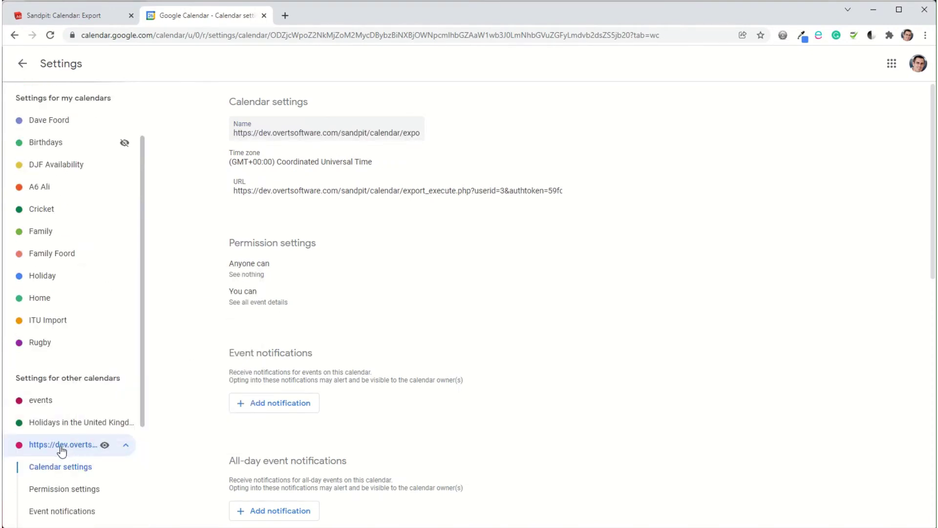
scroll(60, 447, "down", 3)
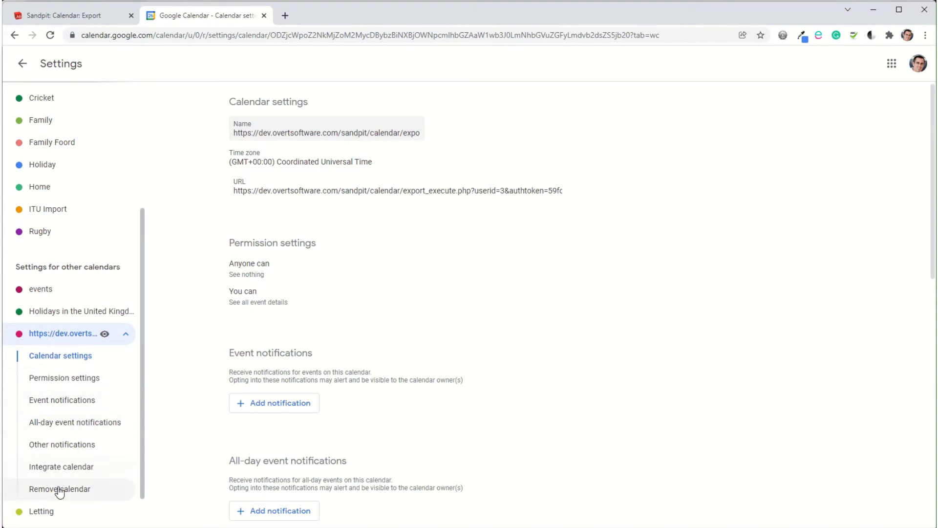
left_click(73, 356)
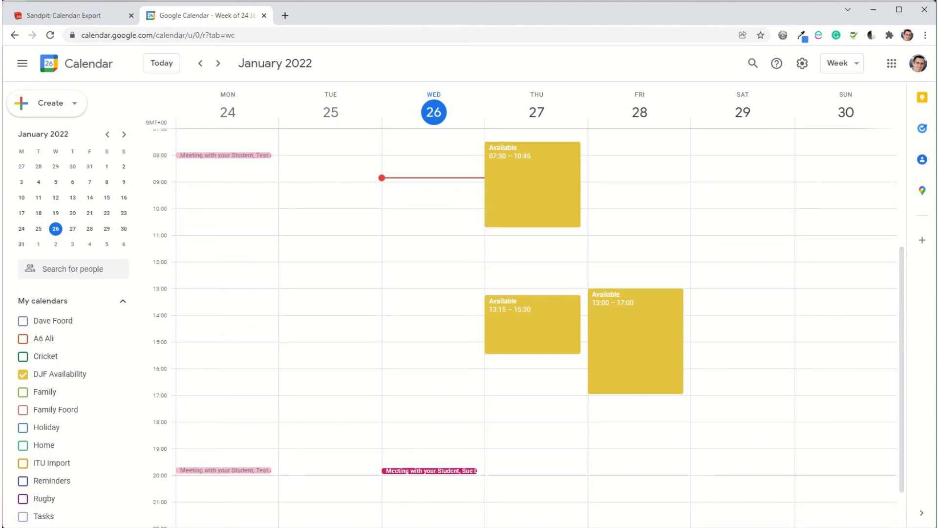
key("alt+Tab")
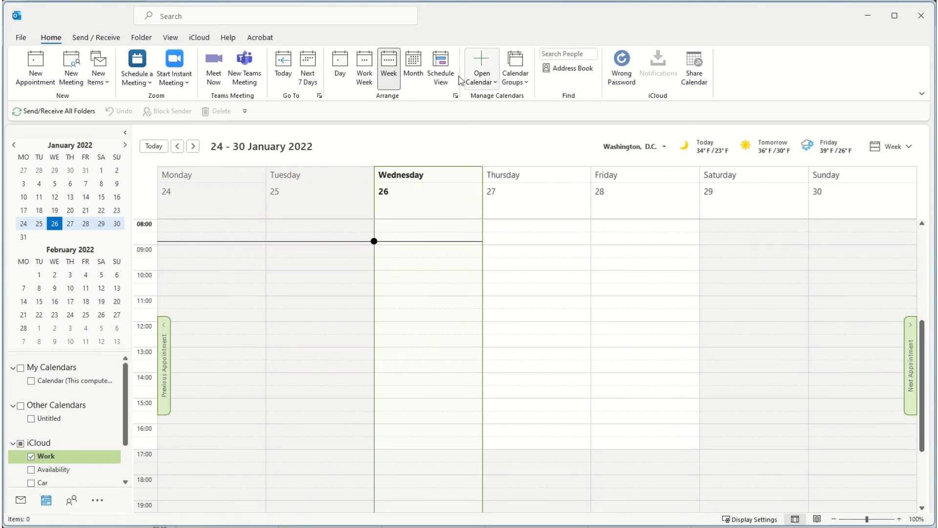
Subscribe Outlook to the Moodle export URL as an internet calendar, added as Untitled
left_click(486, 81)
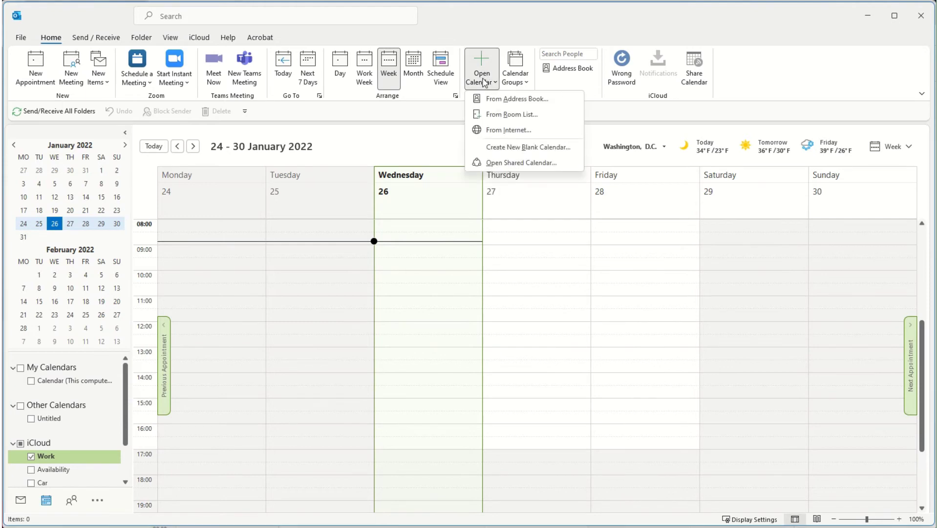
left_click(504, 131)
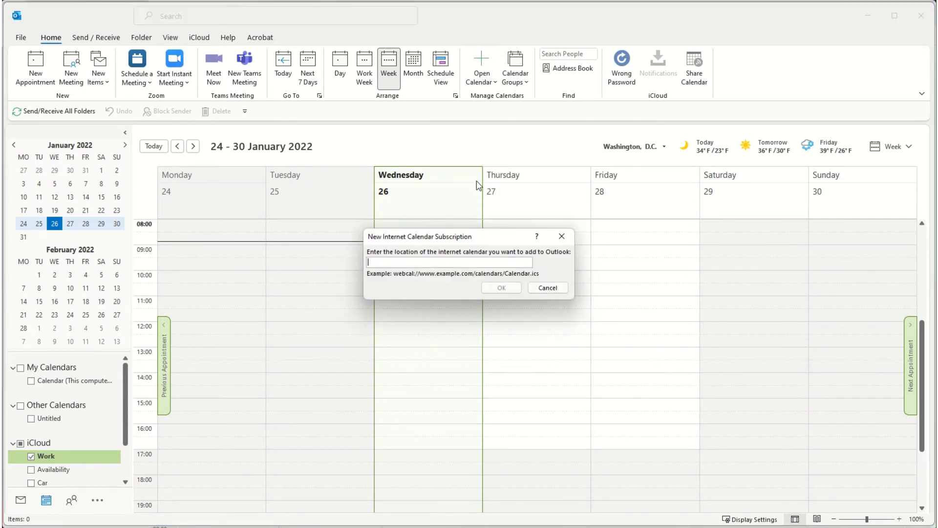
key("ctrl+v")
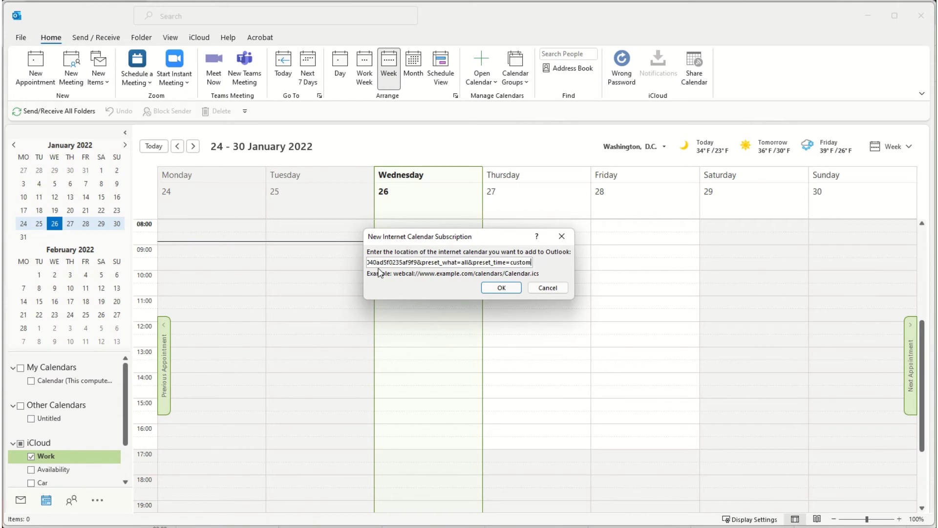
left_click(505, 288)
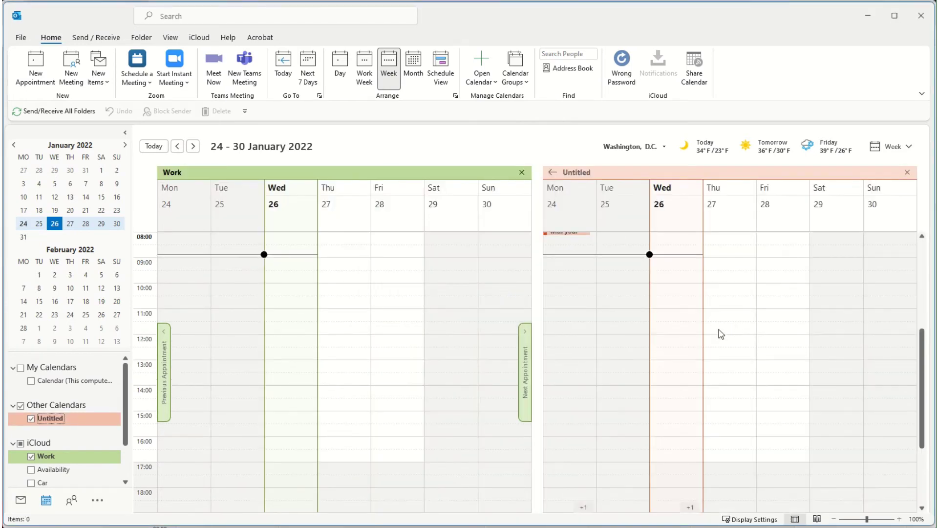
scroll(721, 334, "down", 2)
mouse_move(577, 457)
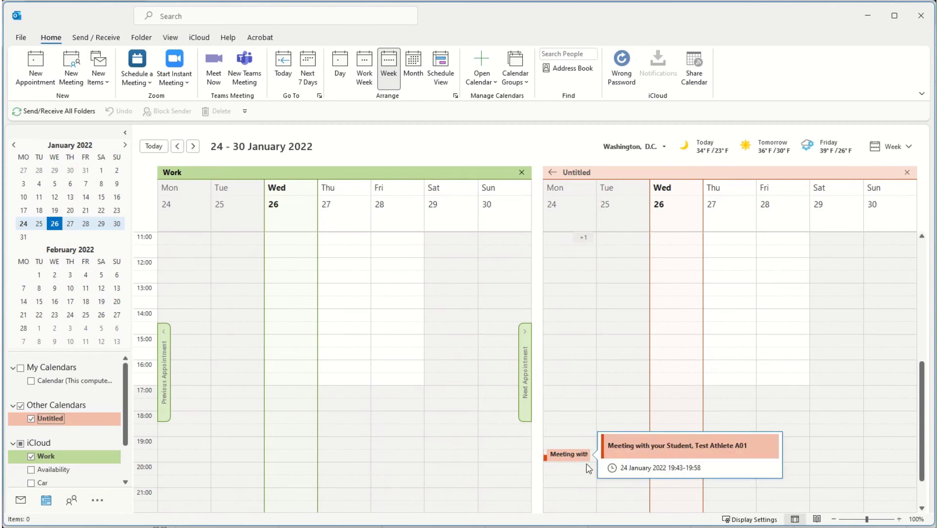
scroll(588, 468, "up", 4)
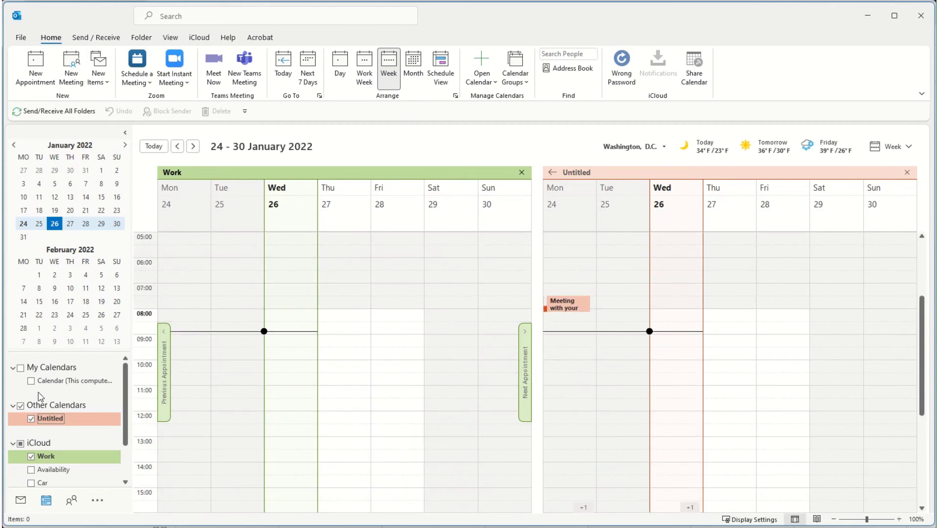
Show the Untitled calendar and rename it to 'Moodle'
left_click(47, 421)
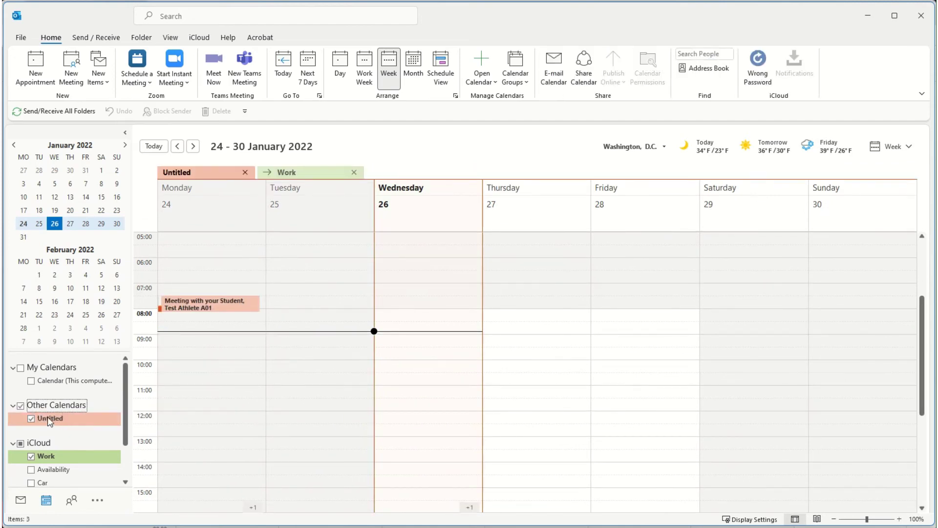
right_click(50, 421)
left_click(98, 299)
type("Moodle")
key("Return")
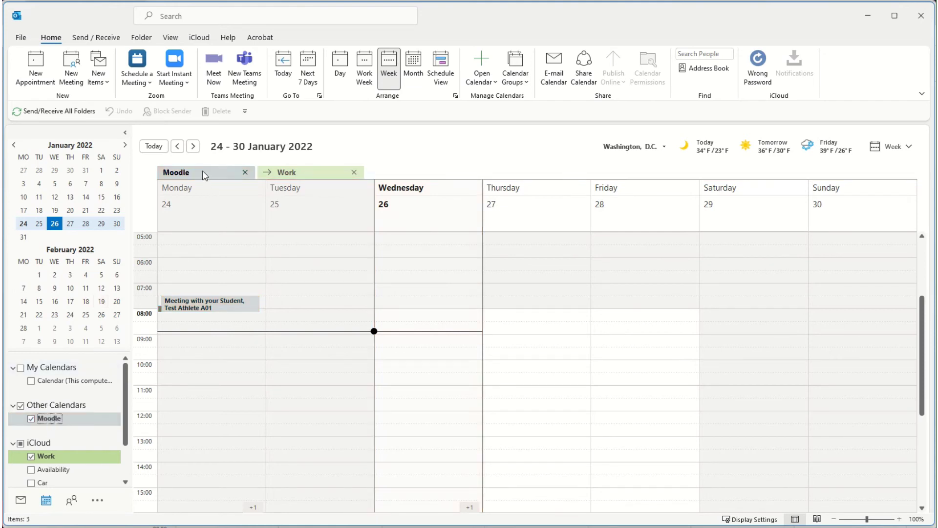
Overlay the Moodle calendar with Work in the 24–30 January week view
scroll(326, 298, "down", 3)
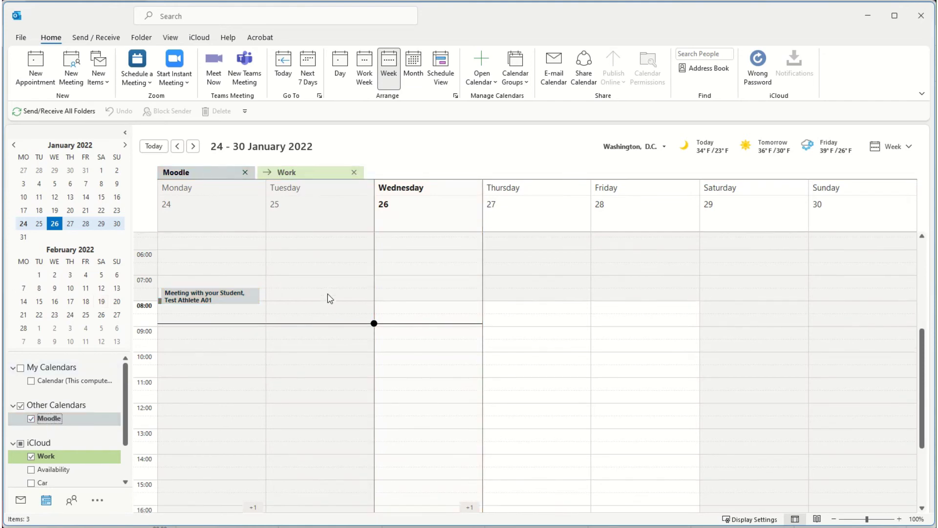
scroll(300, 239, "up", 3)
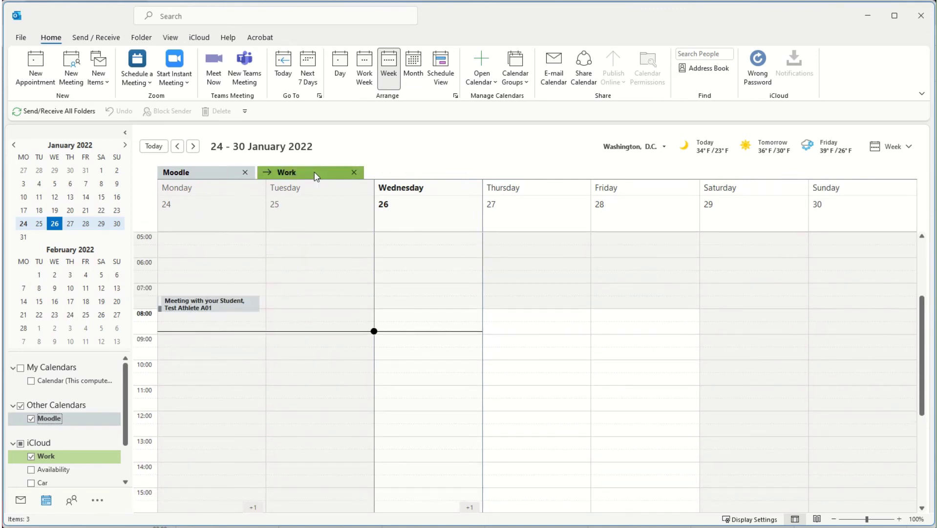
left_click(267, 172)
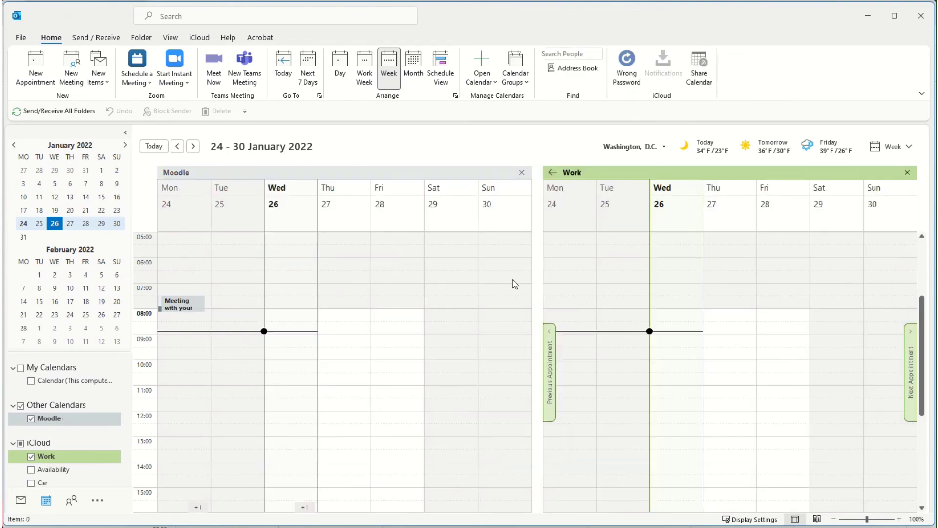
left_click(552, 173)
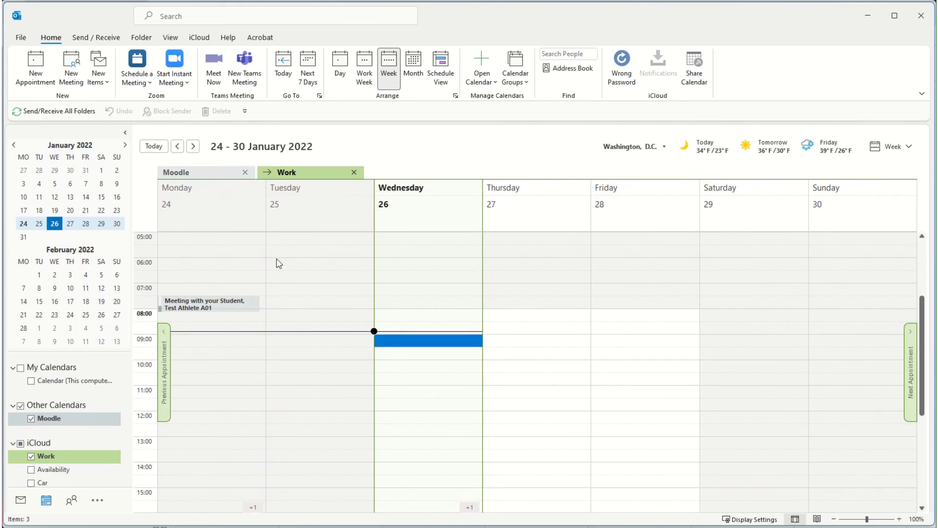